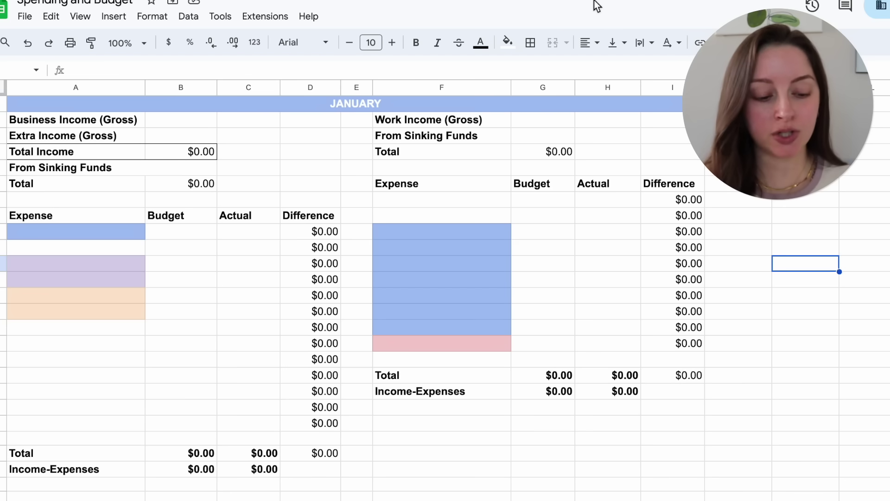
# Undo the cleared entries to restore Business Income at $4,500, plus the Taxes SF expense with an $800 budget and Donate with $100.
pyautogui.click(35, 50)
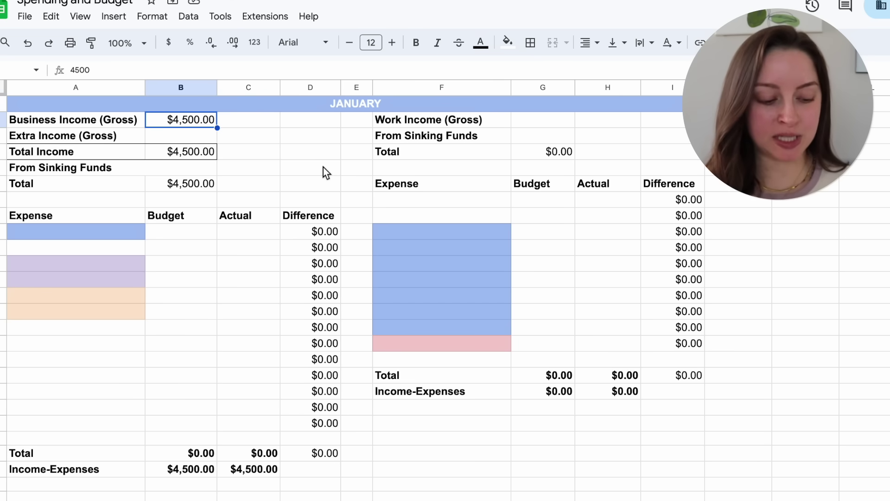
pyautogui.click(28, 44)
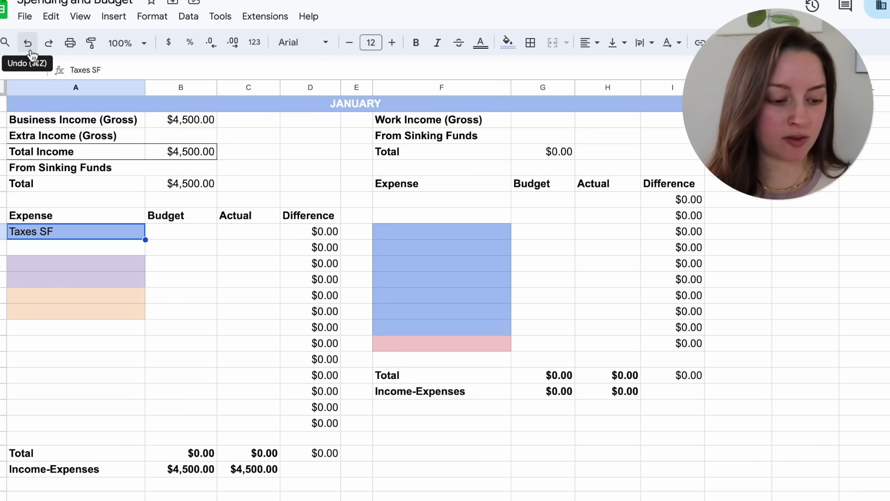
pyautogui.click(29, 48)
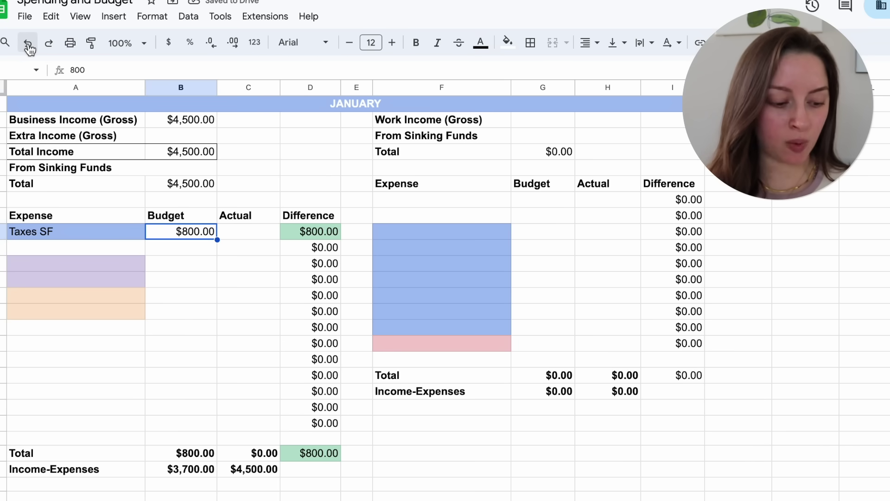
pyautogui.click(28, 48)
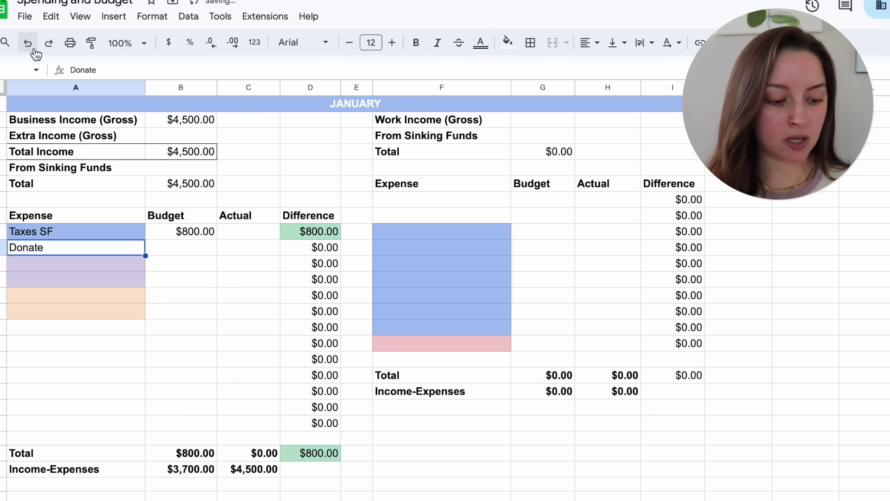
pyautogui.click(28, 48)
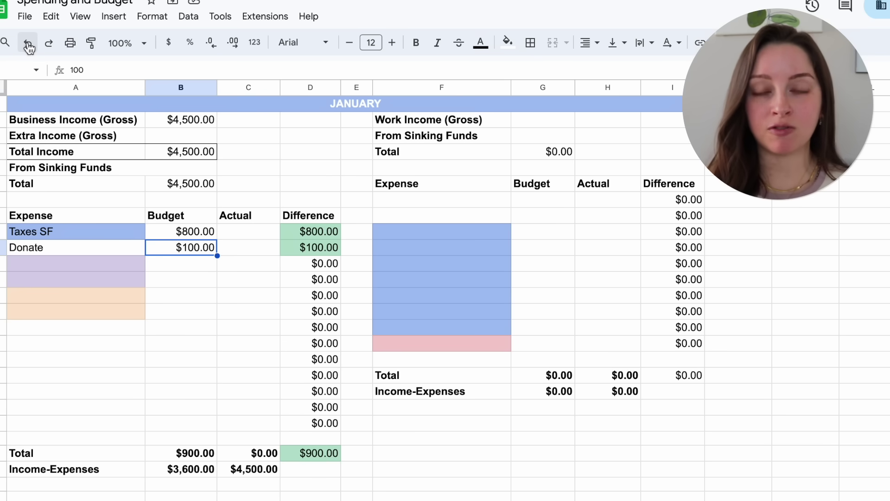
# Undo further clearing to restore the House/Utilities expense with its $1,117.50 budget sum and Household with a $100 budget.
pyautogui.click(29, 45)
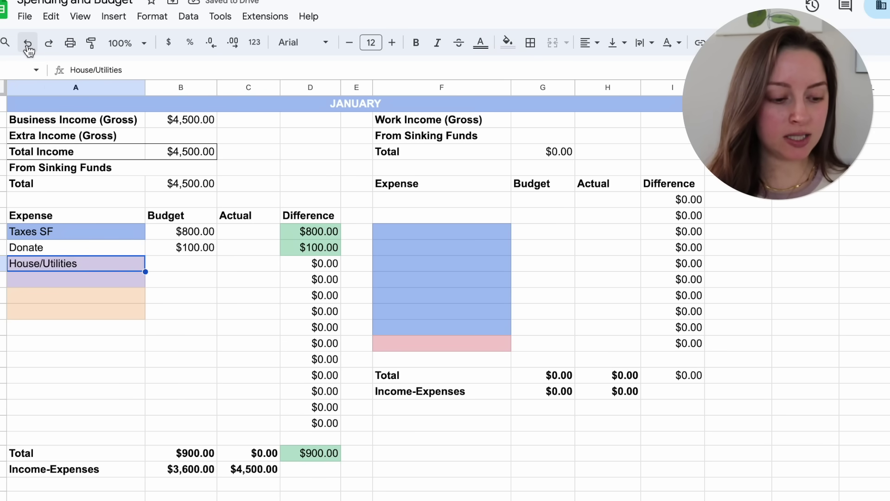
pyautogui.click(28, 45)
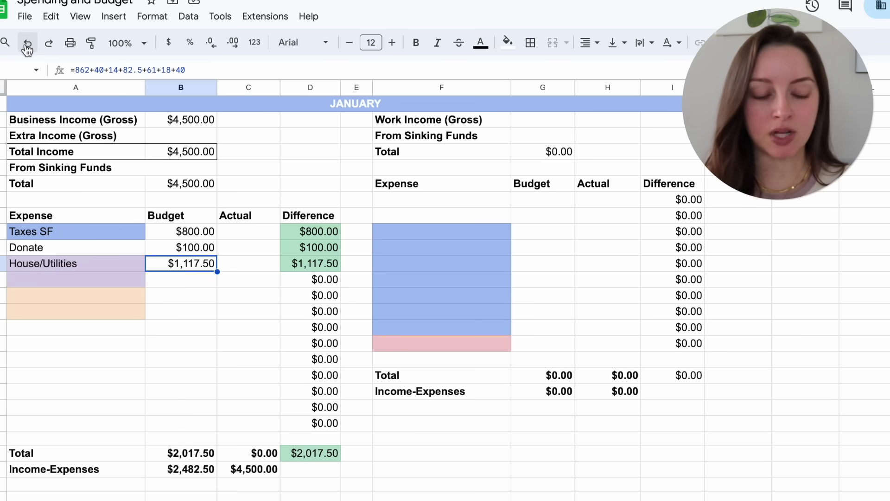
pyautogui.click(27, 46)
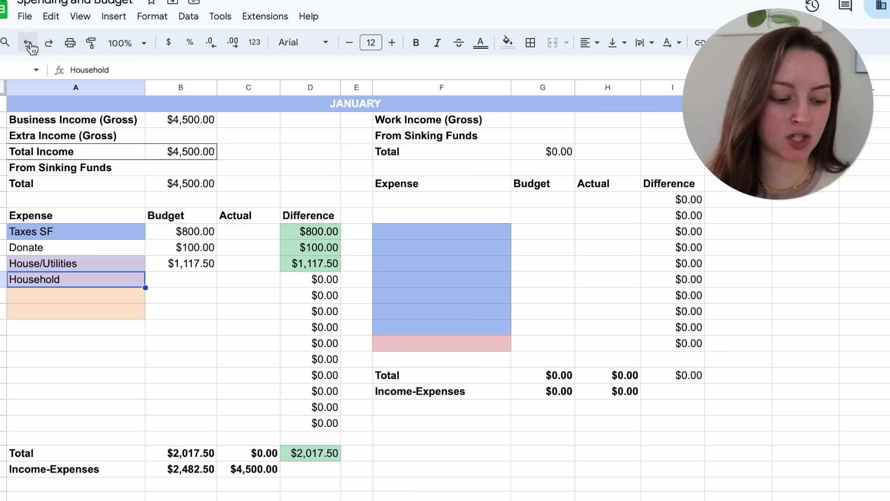
pyautogui.click(29, 44)
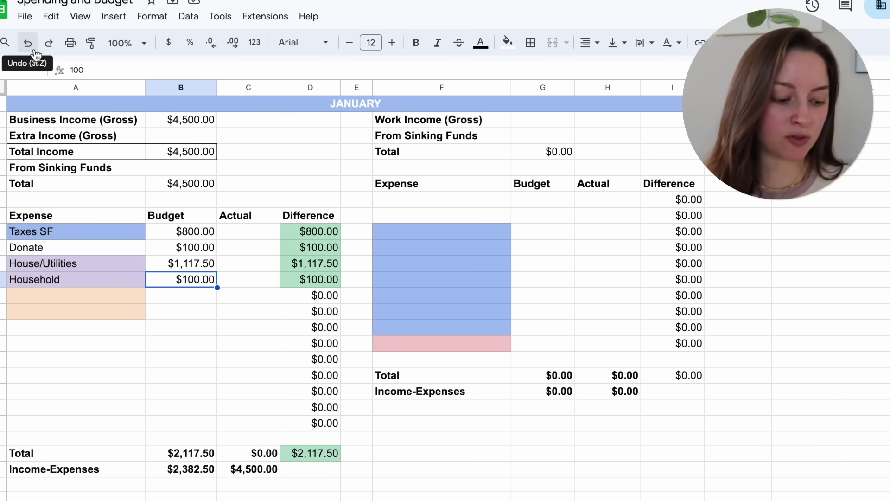
# Undo further clearing to restore the Groceries expense with a $400 budget, Food Out with $75 and Gas (car) with $80.
pyautogui.click(31, 47)
pyautogui.click(30, 47)
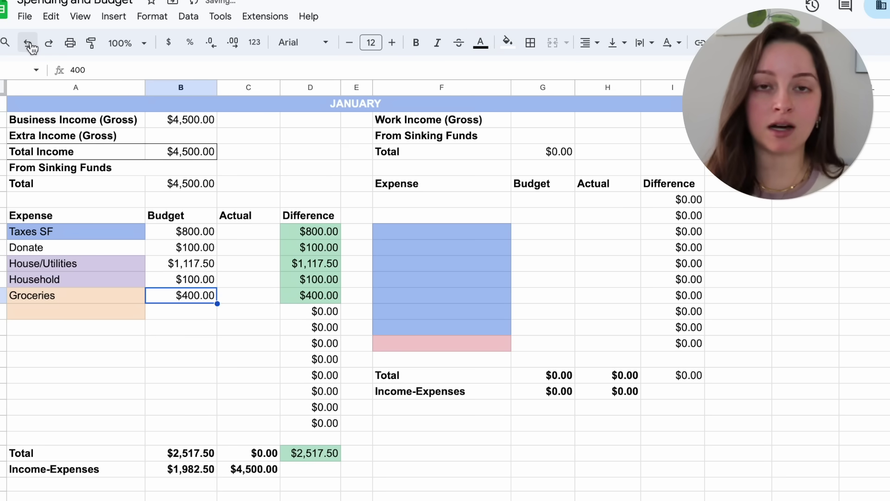
pyautogui.click(30, 47)
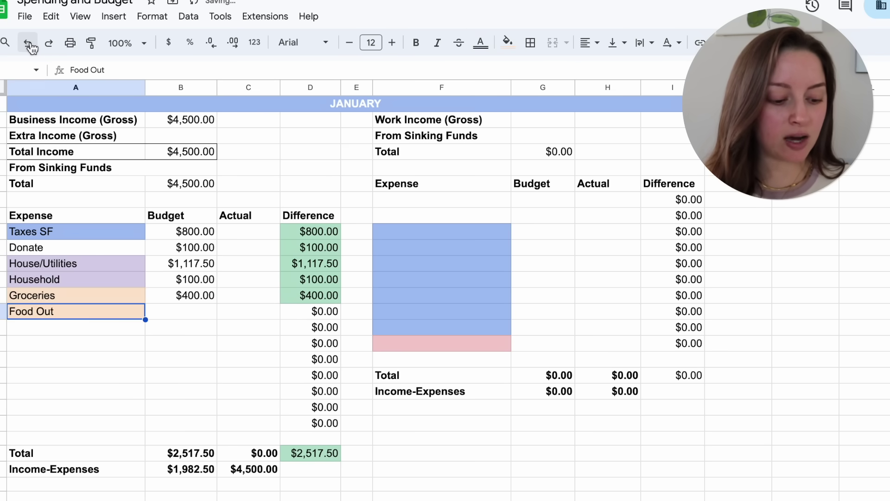
pyautogui.click(31, 46)
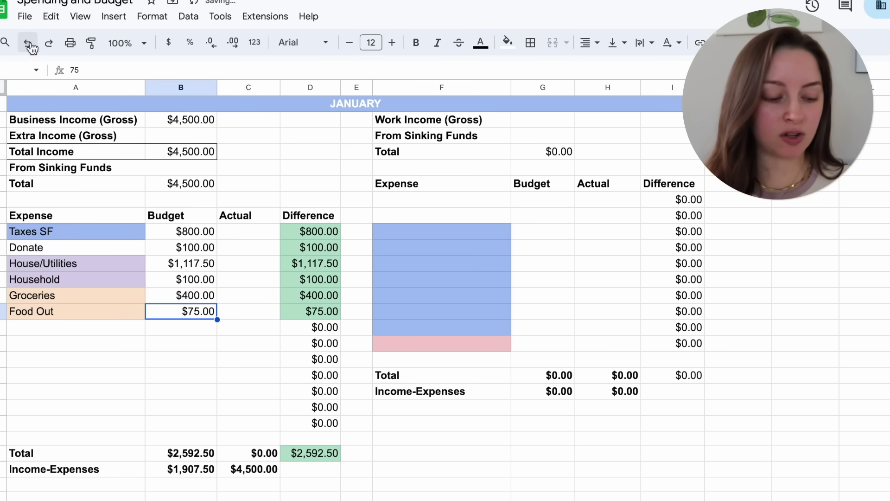
pyautogui.click(31, 47)
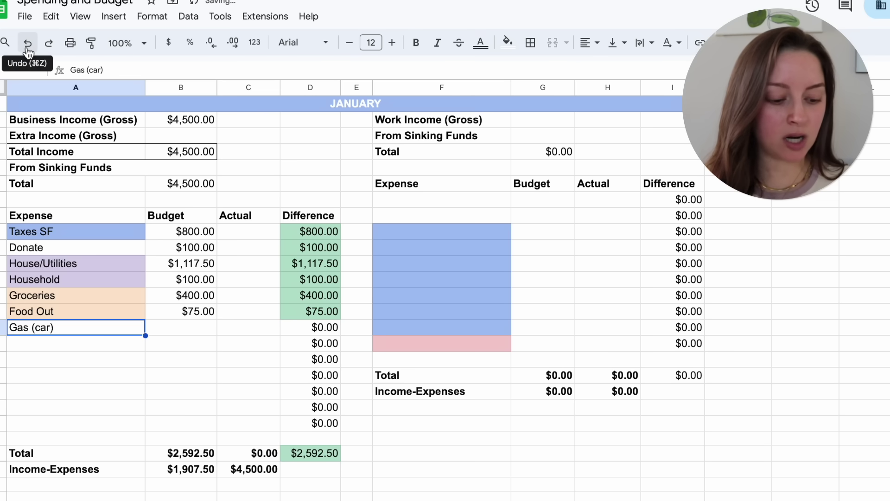
pyautogui.click(29, 47)
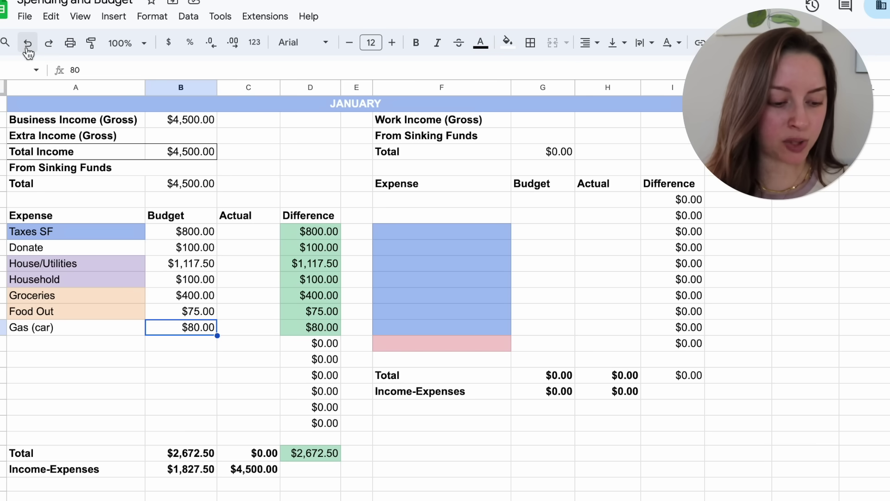
# Undo further clearing to restore Health/Beauty with a $250 budget, Dogs with =170-7.99 and Business with $500.
pyautogui.click(27, 44)
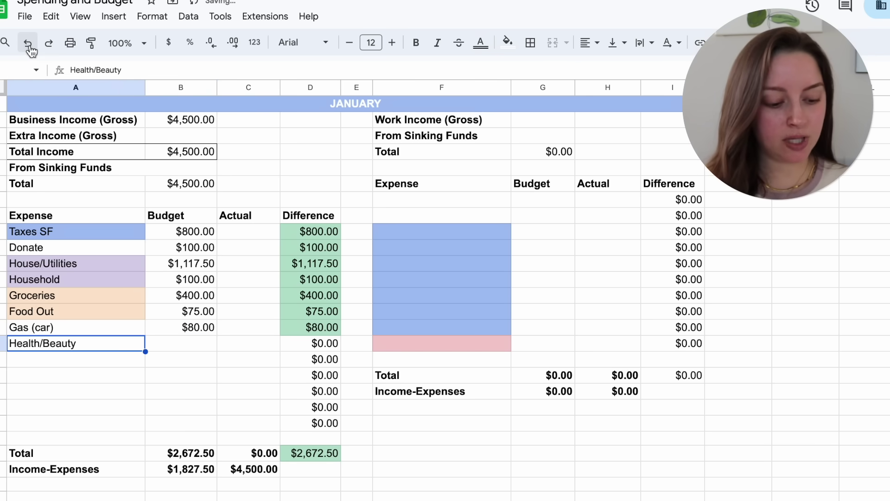
pyautogui.click(28, 44)
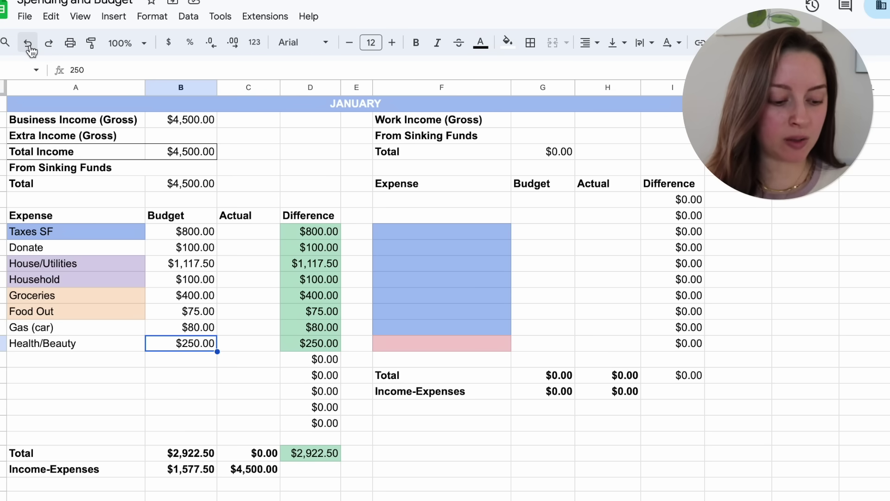
pyautogui.click(29, 46)
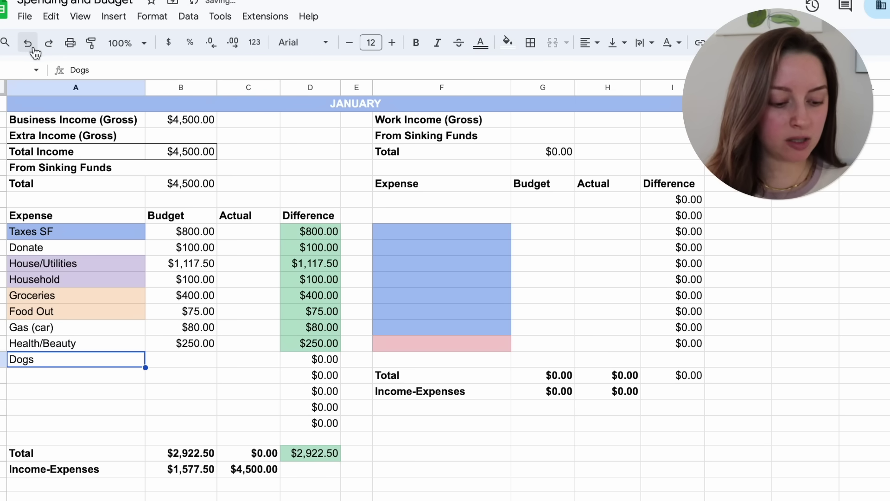
pyautogui.click(28, 46)
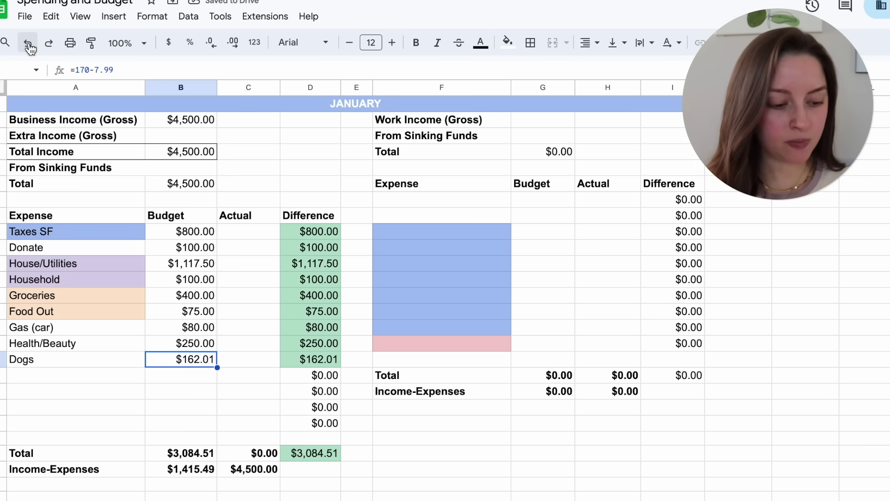
pyautogui.click(29, 46)
pyautogui.click(29, 46)
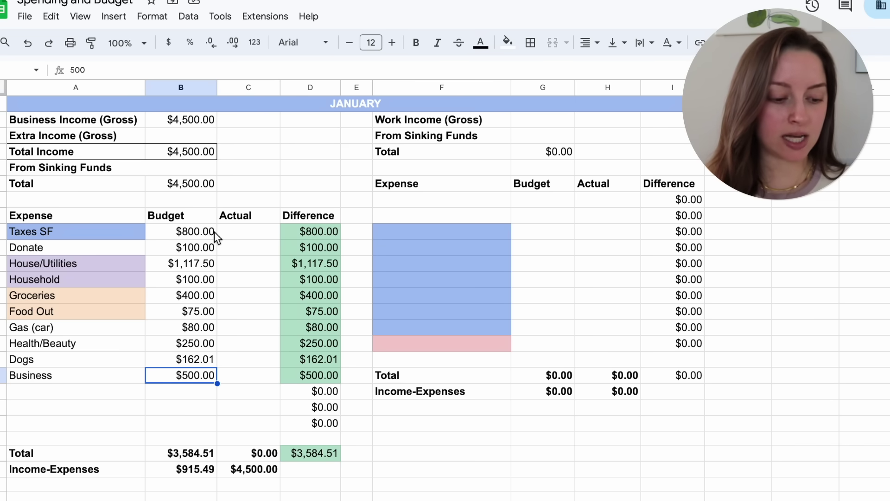
# Undo further clearing to restore Netflix at $23.48, Gym at $39.99 and Personal at $250, and select the first table's budgeted Income-Expenses amount.
pyautogui.click(27, 44)
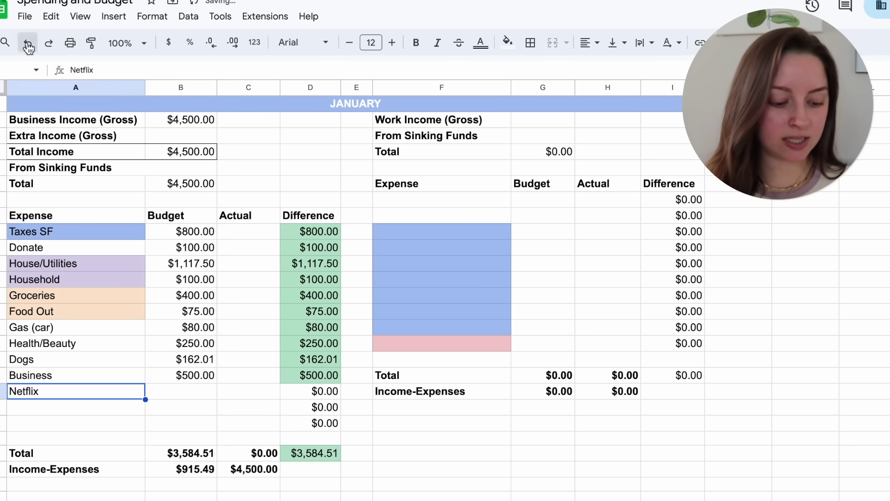
pyautogui.click(28, 43)
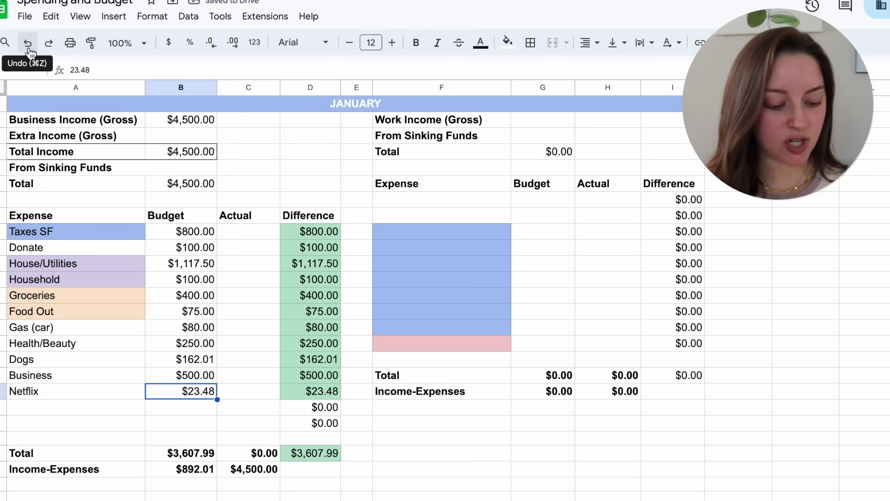
pyautogui.click(28, 46)
pyautogui.click(29, 48)
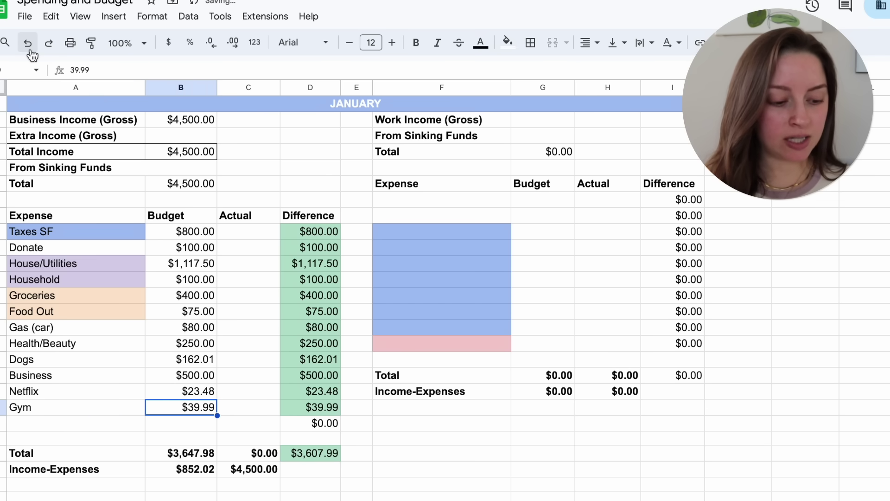
pyautogui.click(30, 48)
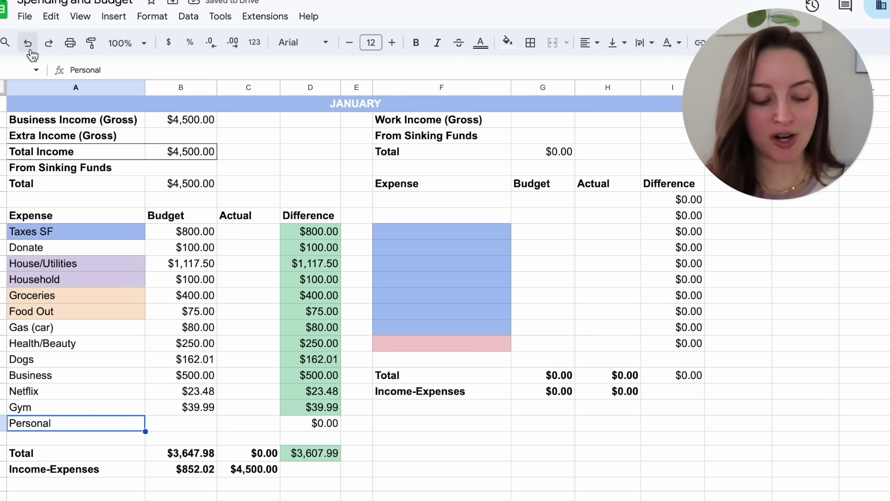
pyautogui.click(30, 49)
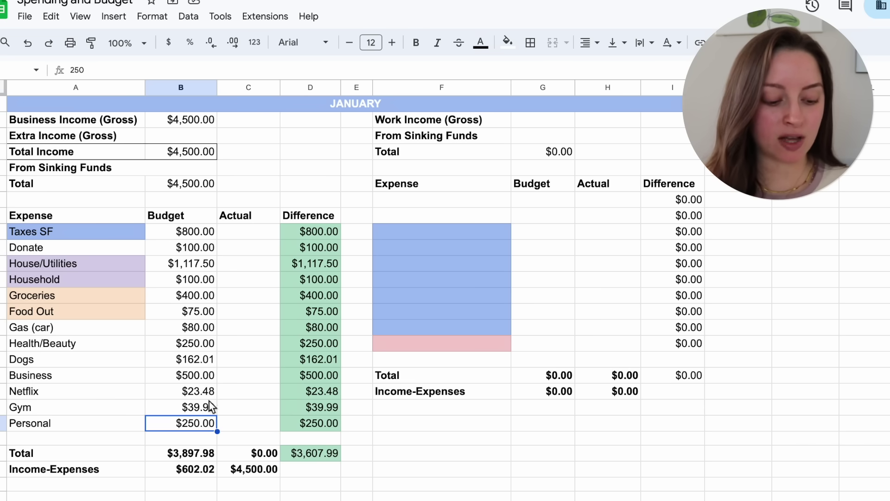
pyautogui.click(198, 471)
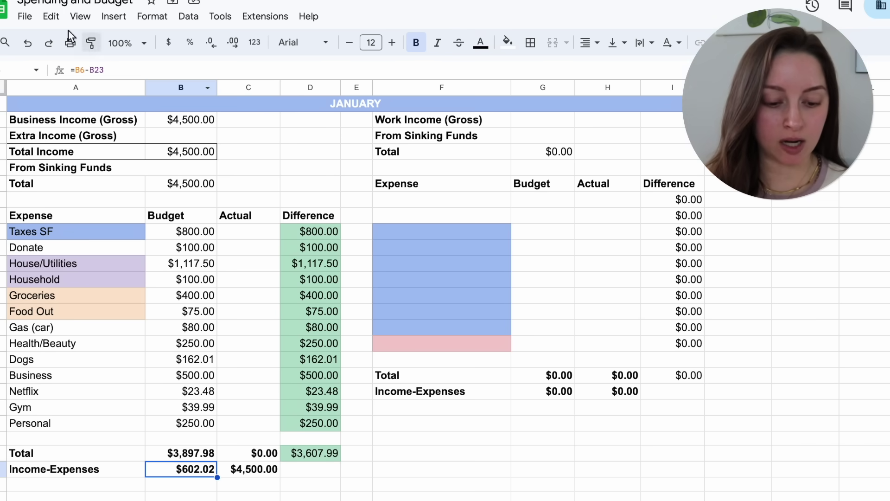
# Undo the clearing of the second table's income to restore Work Income at $5,880 and From Sinking Funds as =7000+2200.
pyautogui.click(28, 45)
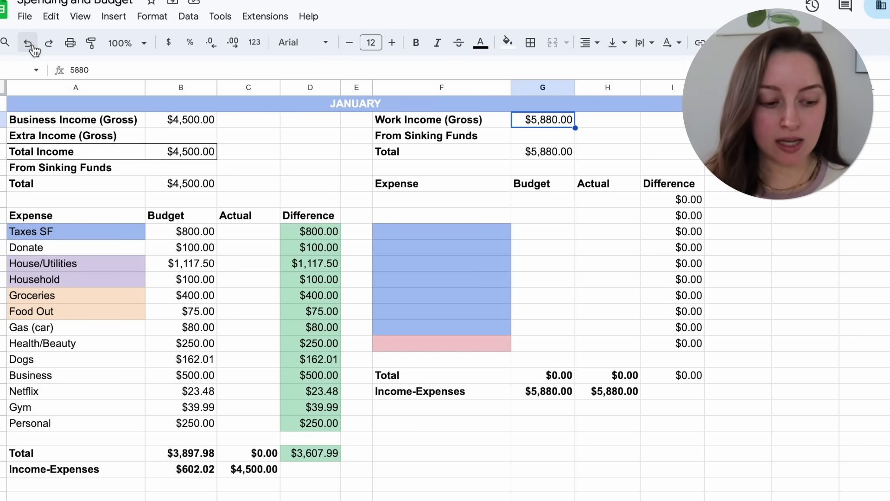
pyautogui.click(31, 45)
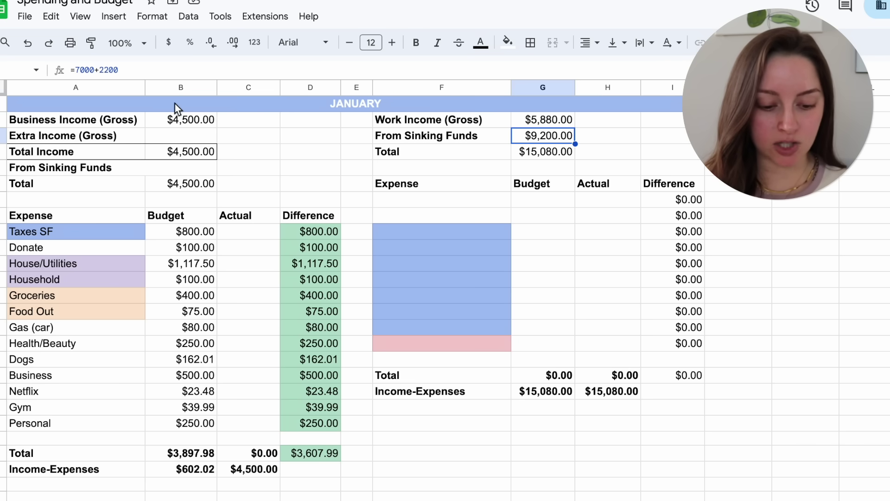
# Undo further clearing to restore the second table's 401(k) expense with a $1,764 budget and Taxes with $1,000.
pyautogui.click(31, 50)
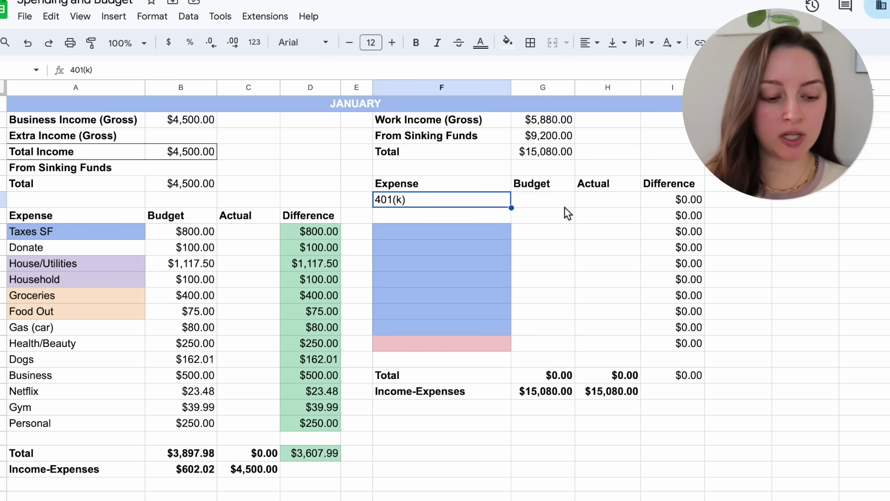
pyautogui.click(28, 44)
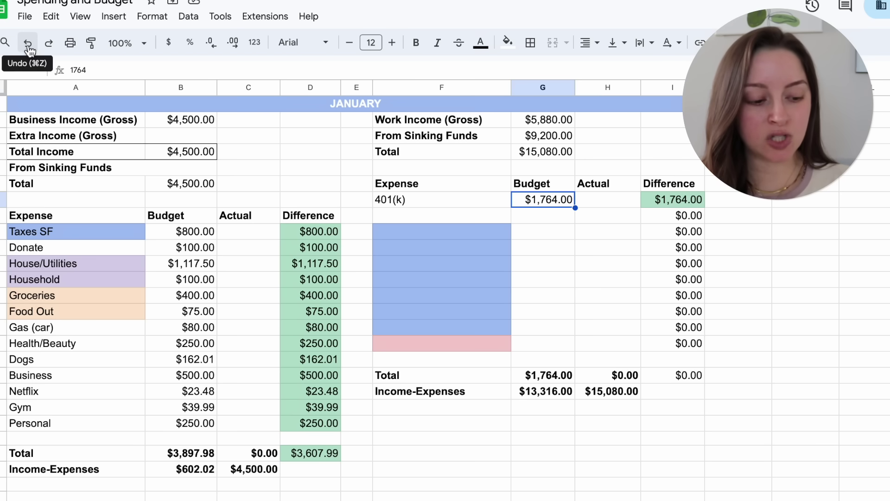
pyautogui.click(29, 46)
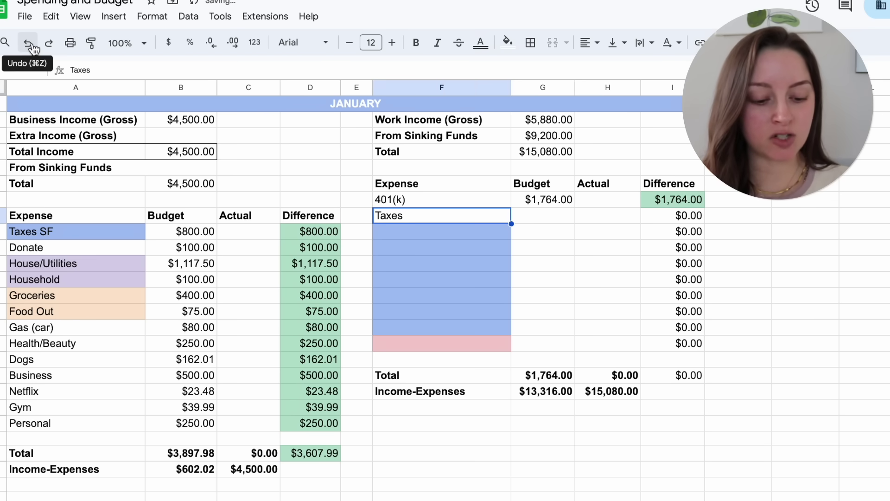
pyautogui.click(32, 48)
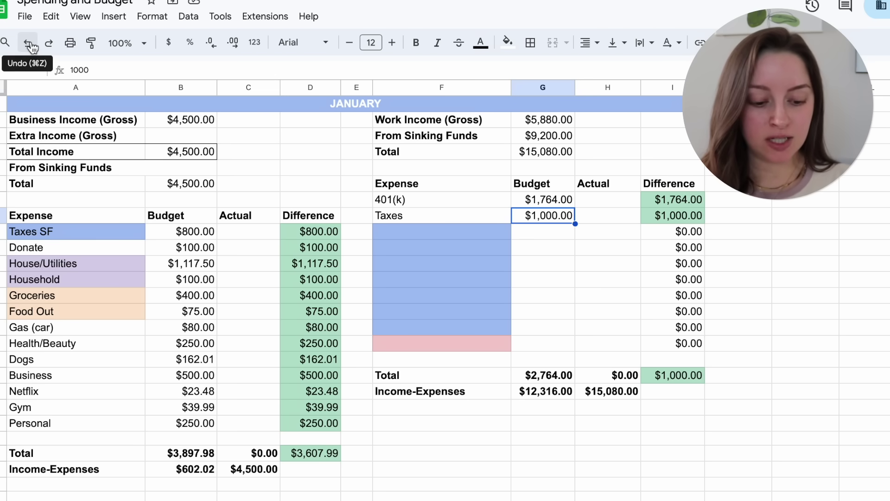
# Undo further clearing to restore the Gifts SF expense with a $75 budget and Car/Car maintenance SF with $350.
pyautogui.click(28, 43)
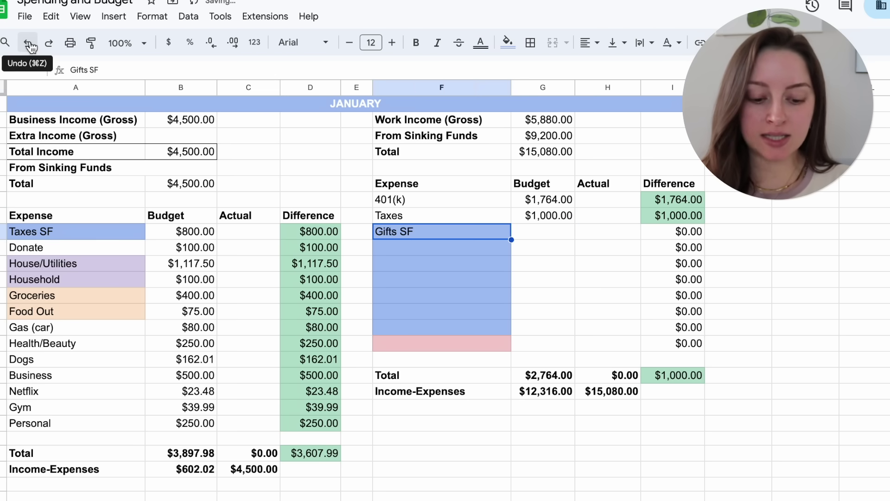
pyautogui.click(30, 44)
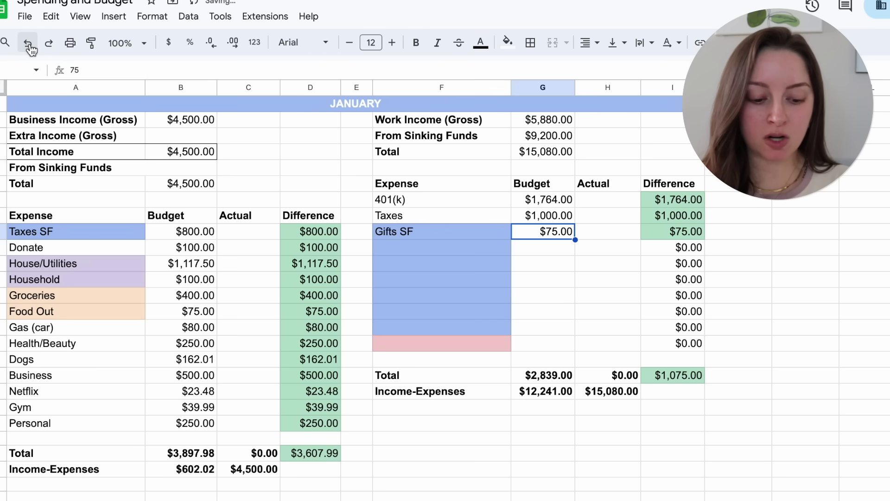
pyautogui.click(30, 45)
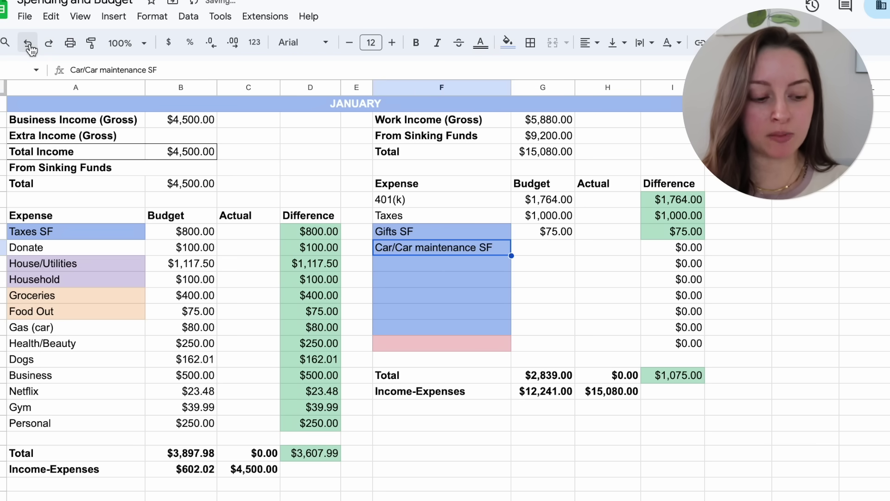
pyautogui.click(30, 44)
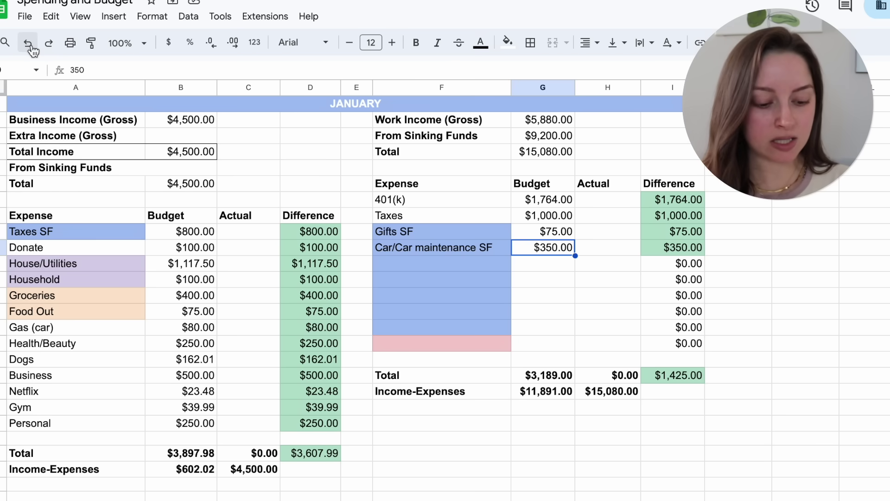
# Undo further clearing to restore the second table's Car Insurance SF with a $115 budget and Beauty SF with $3,000.
pyautogui.click(30, 46)
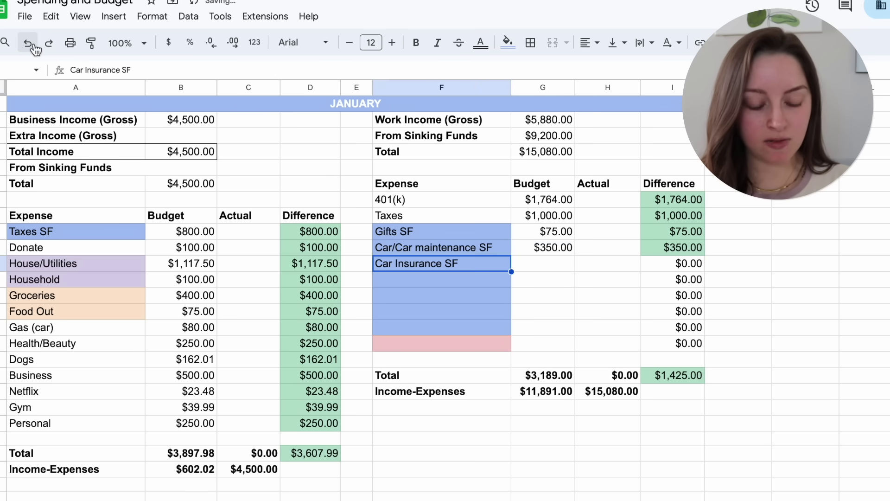
pyautogui.click(34, 48)
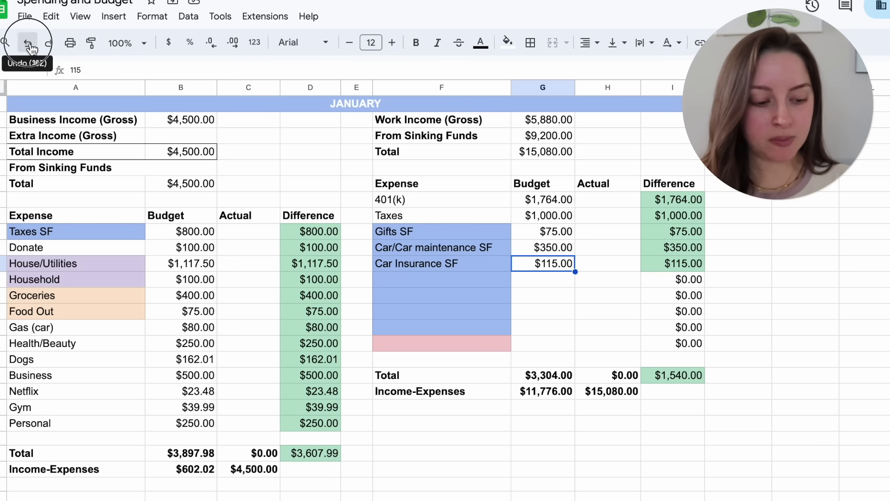
pyautogui.click(30, 48)
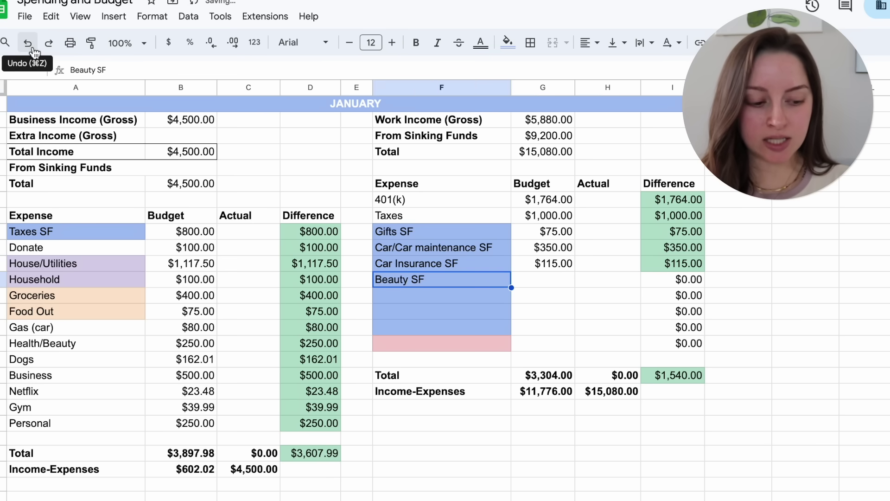
pyautogui.click(28, 44)
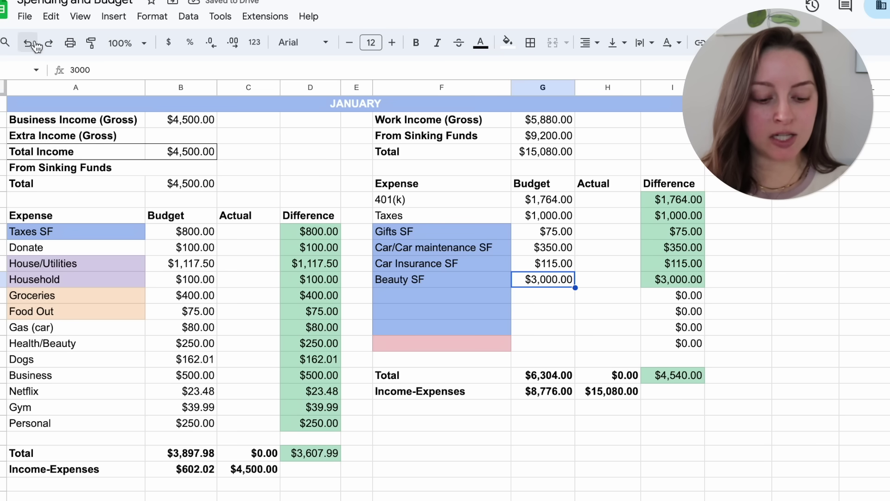
# Undo further clearing to restore the Travel SF and Emergency Fund expenses, each with a $0 budget.
pyautogui.click(28, 45)
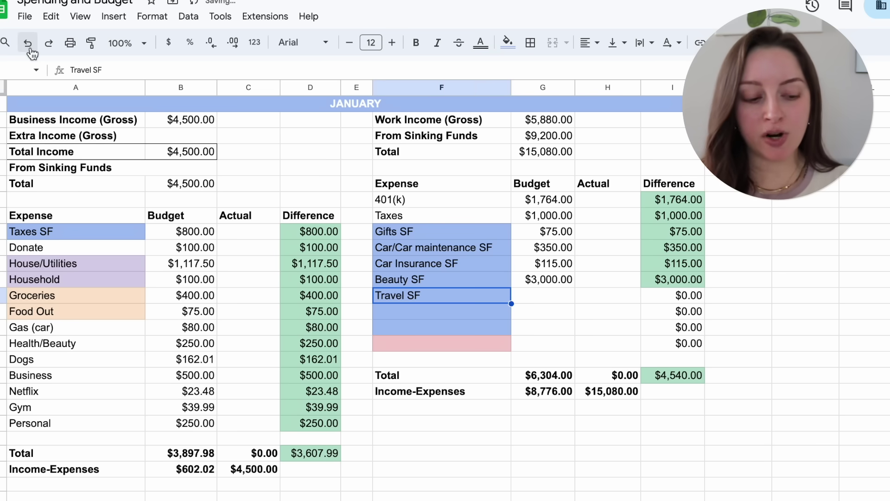
pyautogui.click(29, 46)
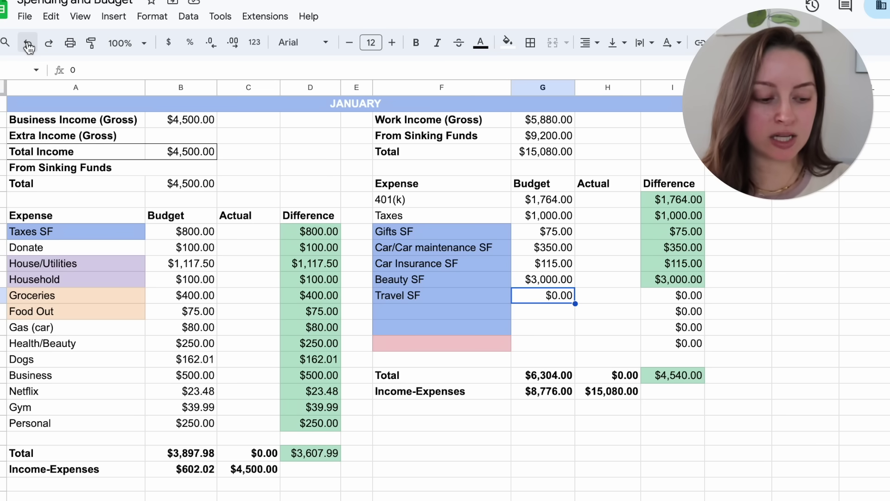
pyautogui.click(28, 45)
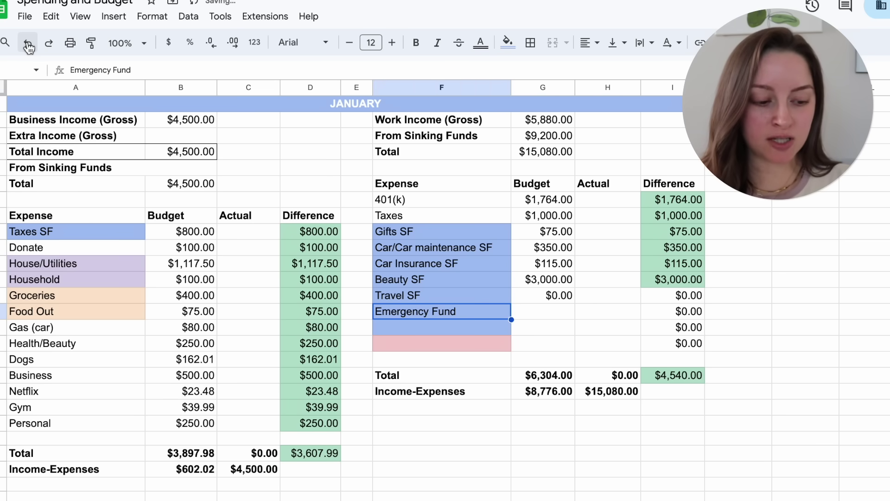
pyautogui.click(29, 48)
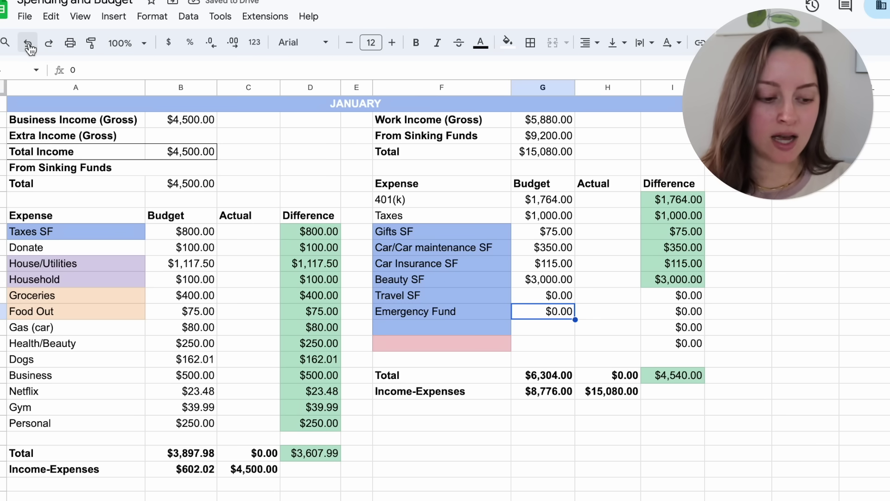
# Undo the remaining clearing to restore Business SF with a $1,500 budget and Roth IRA with $7,000.
pyautogui.click(28, 48)
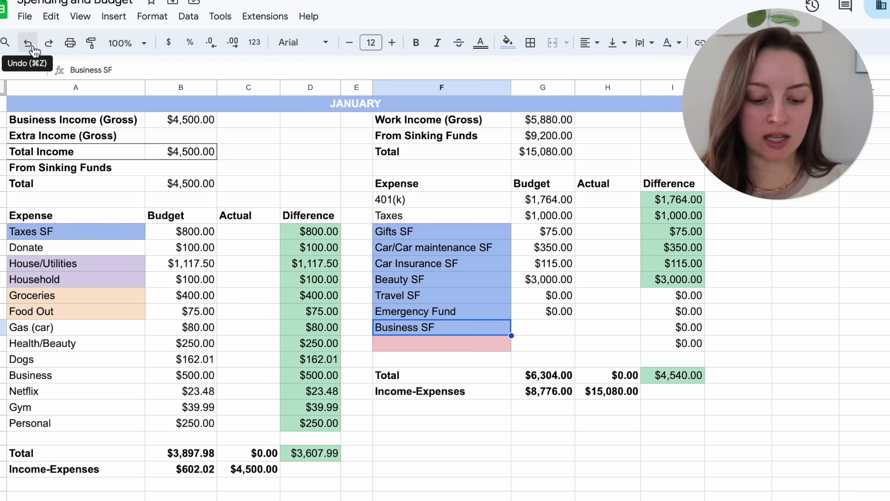
pyautogui.click(29, 43)
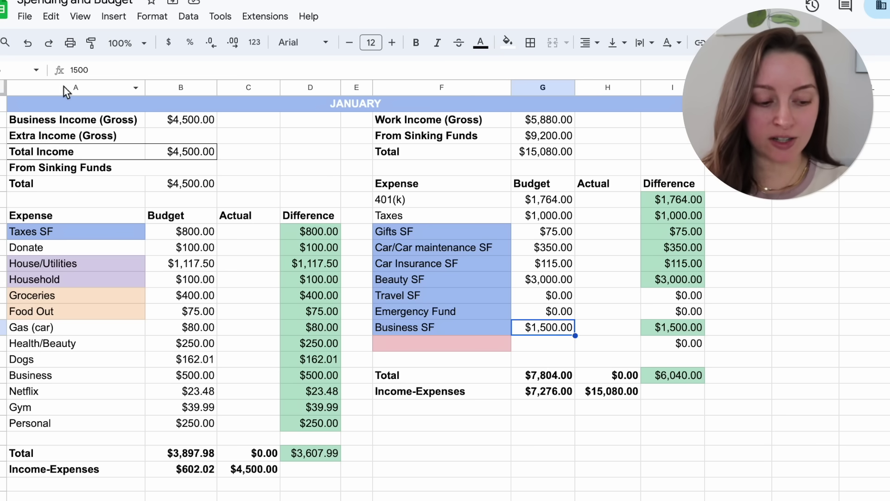
pyautogui.click(34, 50)
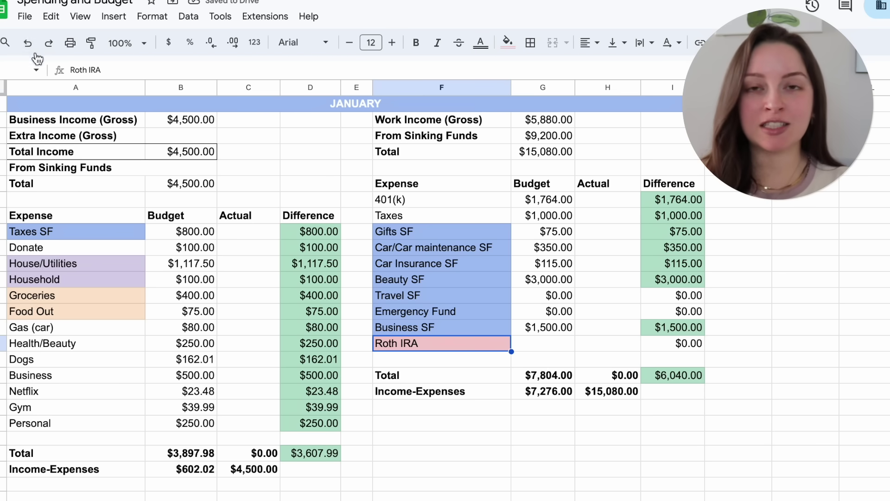
pyautogui.click(34, 50)
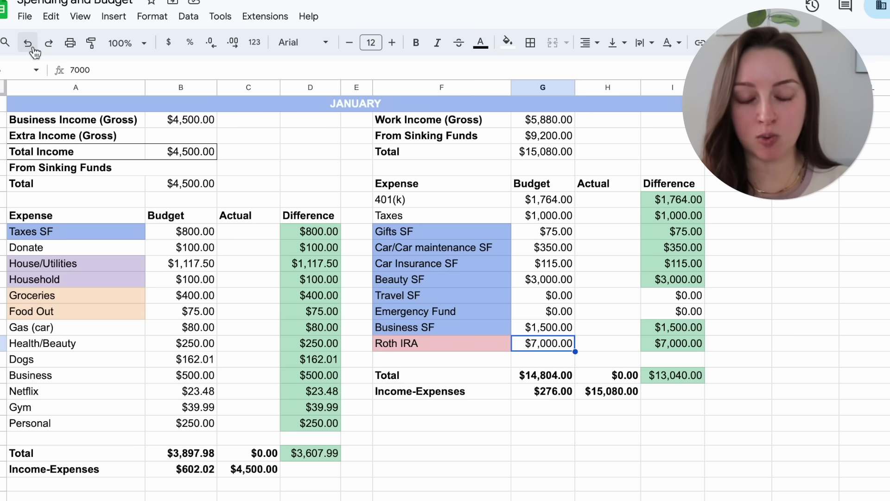
pyautogui.click(33, 46)
# Examine the second table's Roth IRA budget, From Sinking Funds income, and the budgeted Total and Income-Expenses formulas.
pyautogui.click(561, 347)
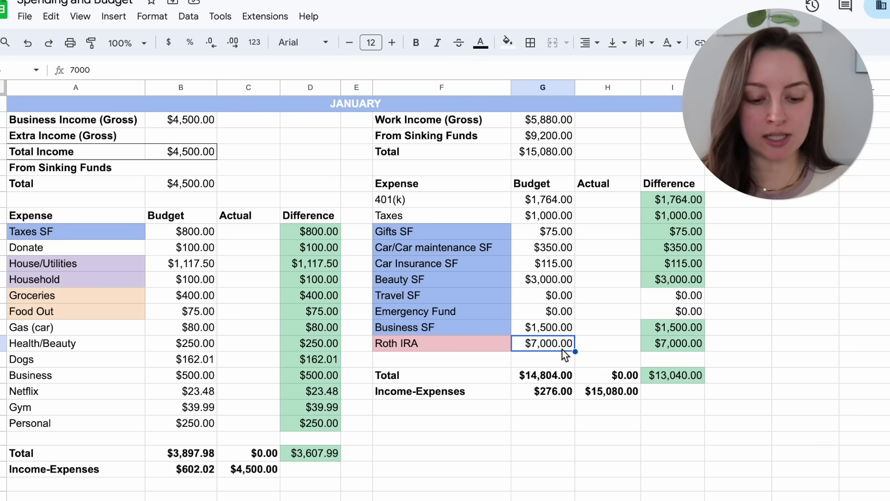
pyautogui.click(554, 139)
pyautogui.click(570, 379)
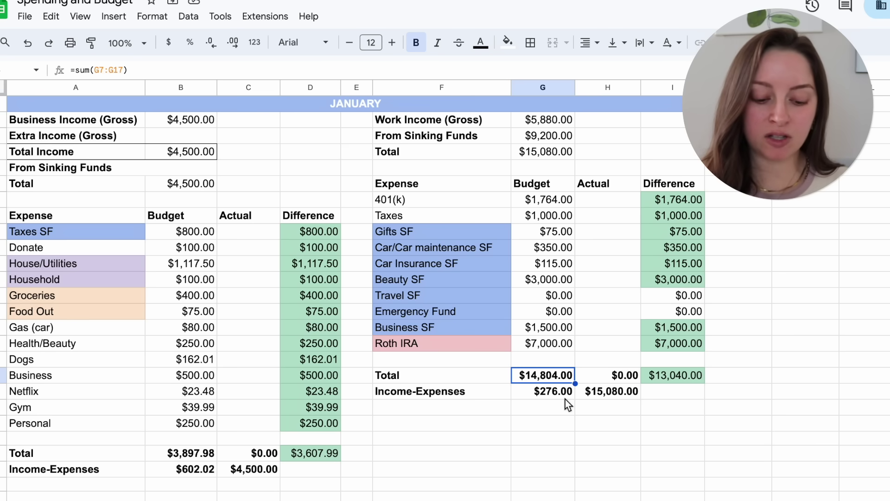
pyautogui.click(560, 393)
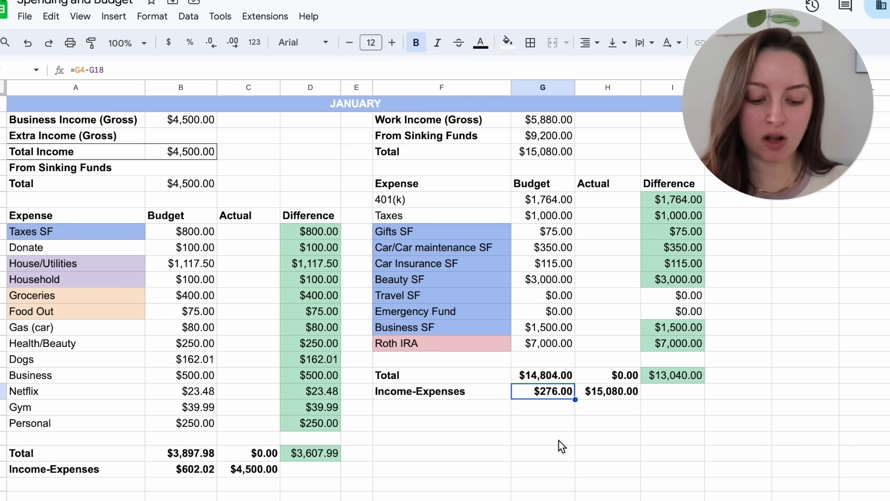